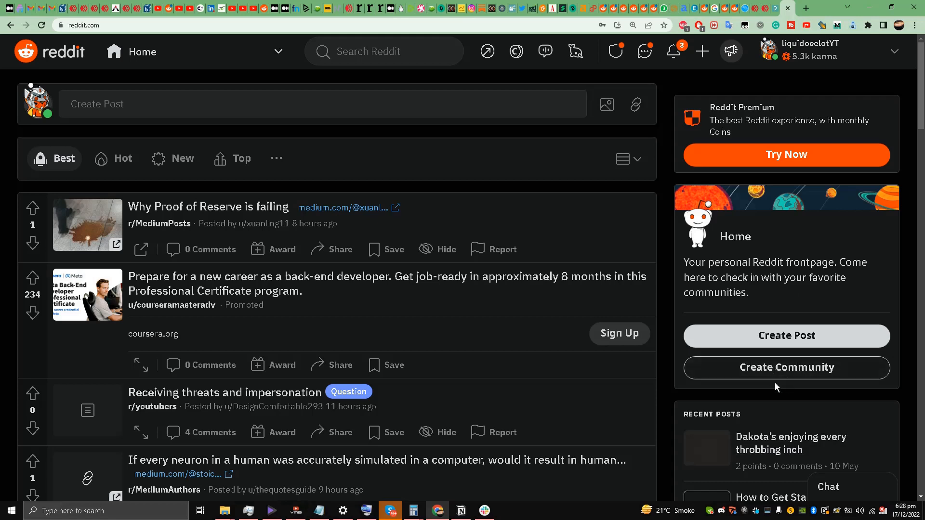
Create a restricted community named liquidocelotytt and dismiss the suggestion to create a first post
{"action": "left_click", "coordinate": [781, 372]}
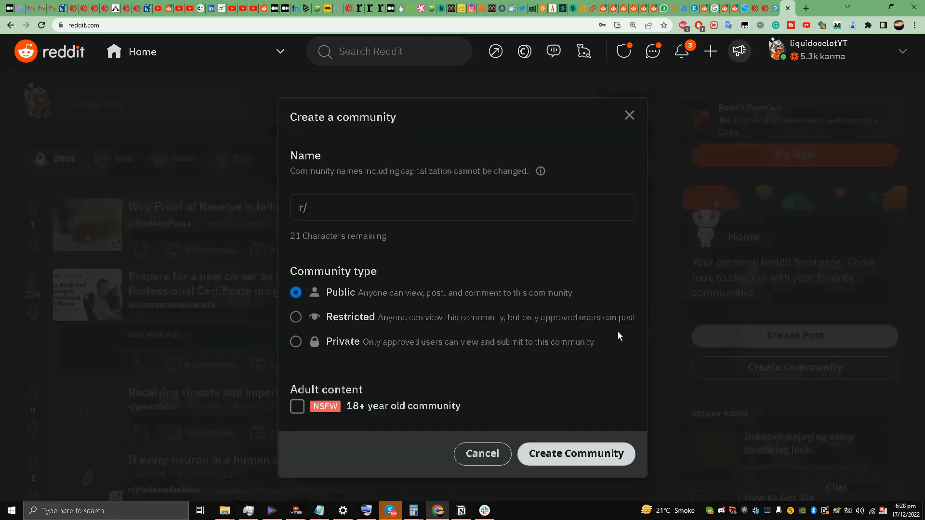
{"action": "left_click", "coordinate": [389, 212]}
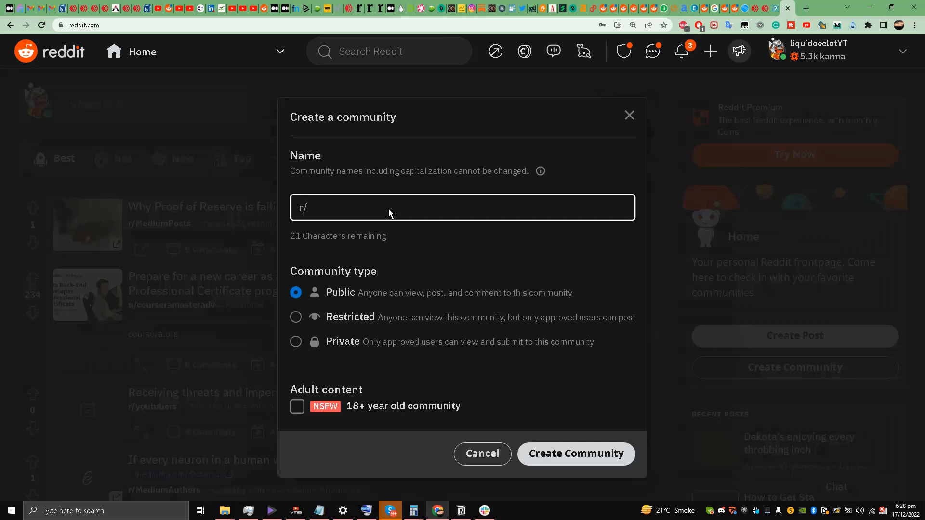
{"action": "type", "text": "liquidocelot"}
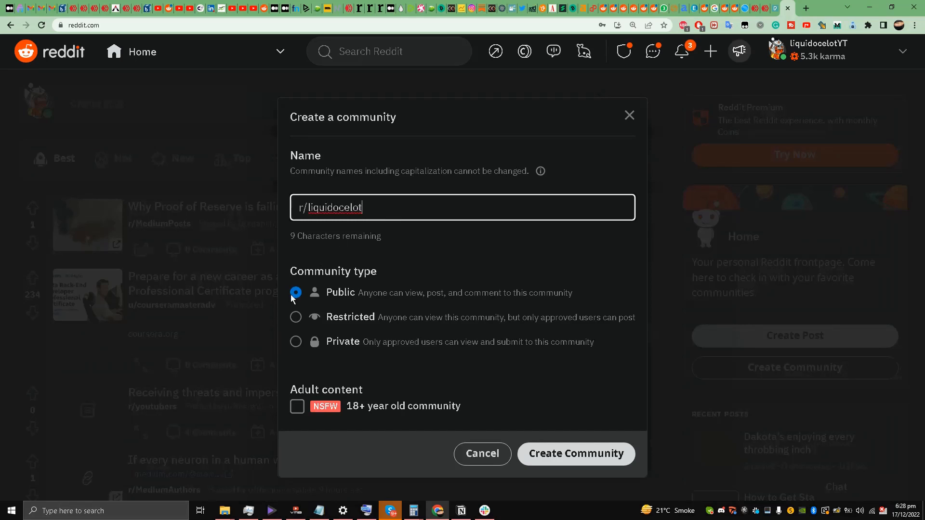
{"action": "left_click", "coordinate": [300, 319]}
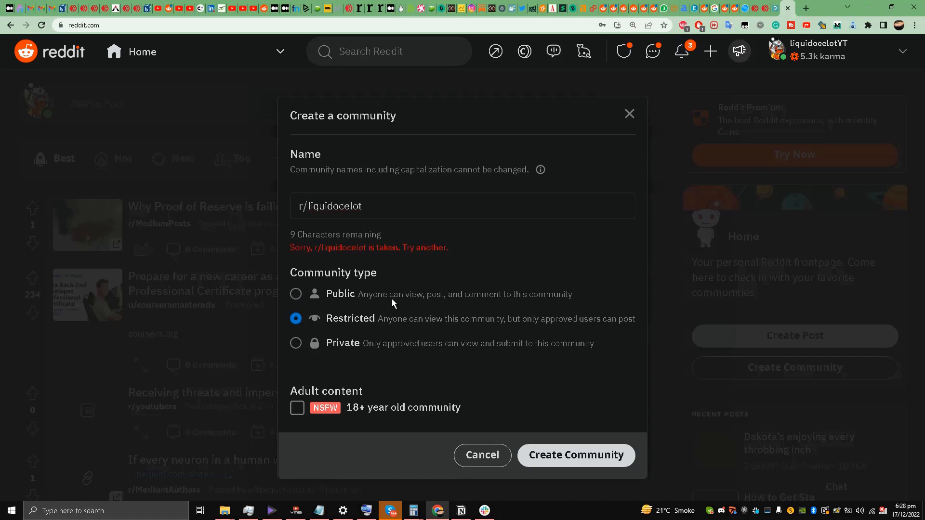
{"action": "left_click", "coordinate": [419, 216]}
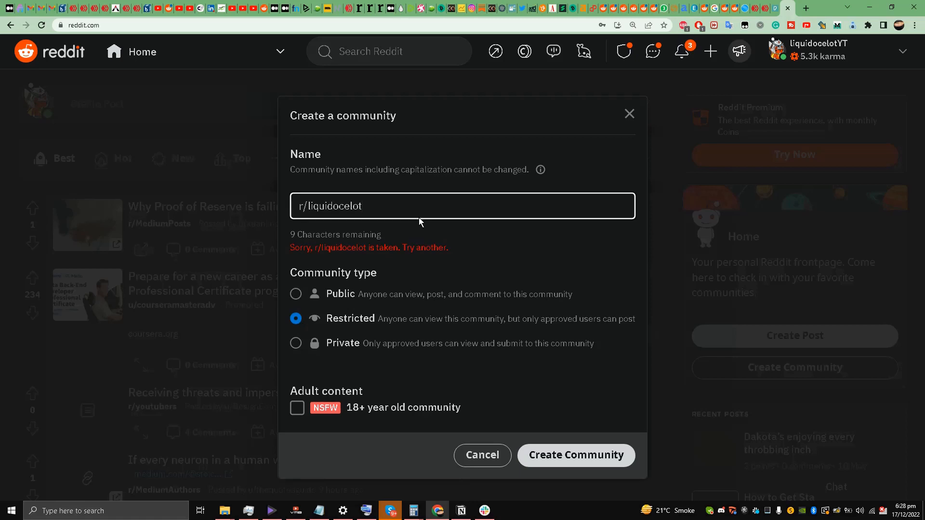
{"action": "type", "text": "ytt"}
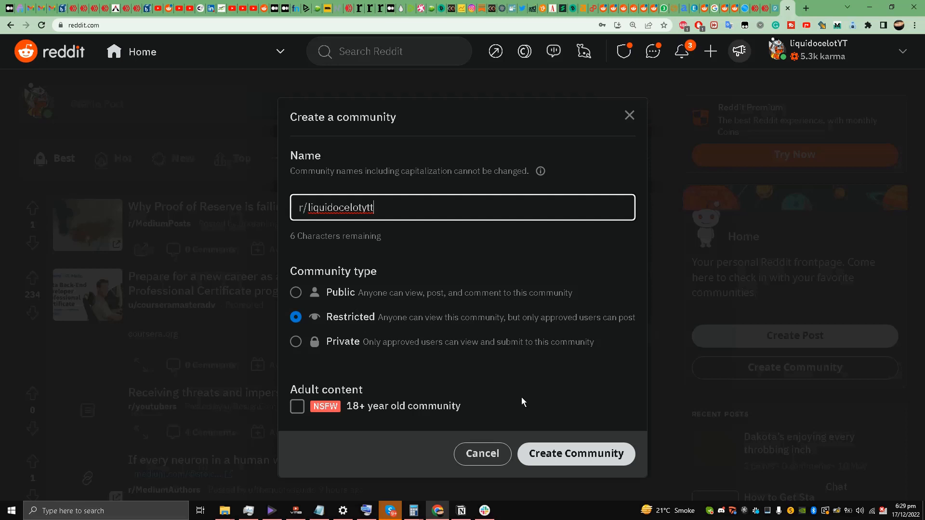
{"action": "left_click", "coordinate": [560, 458]}
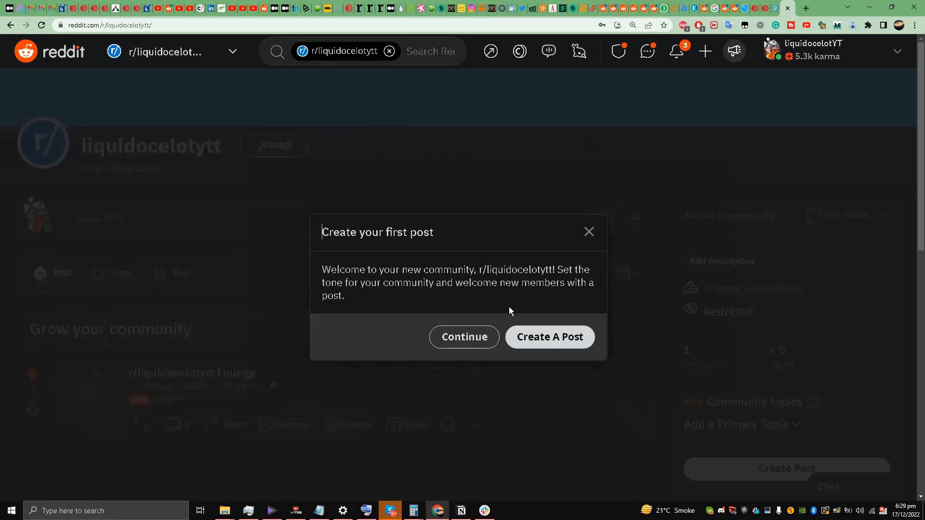
{"action": "left_click", "coordinate": [590, 233]}
Enter "All about LiquidOcelot youtube channel" as the community description
{"action": "scroll", "coordinate": [396, 256], "scroll_direction": "down", "scroll_amount": 2}
{"action": "scroll", "coordinate": [494, 245], "scroll_direction": "up", "scroll_amount": 2}
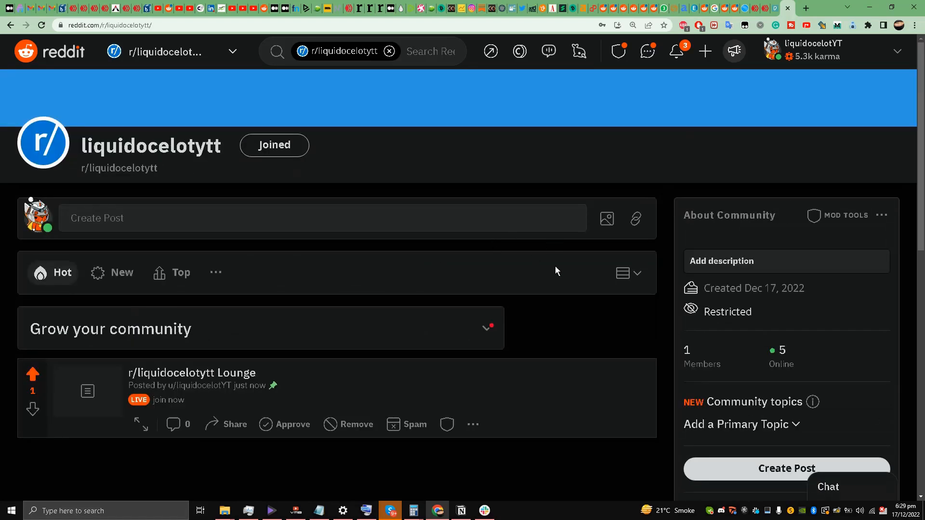
{"action": "left_click", "coordinate": [716, 265]}
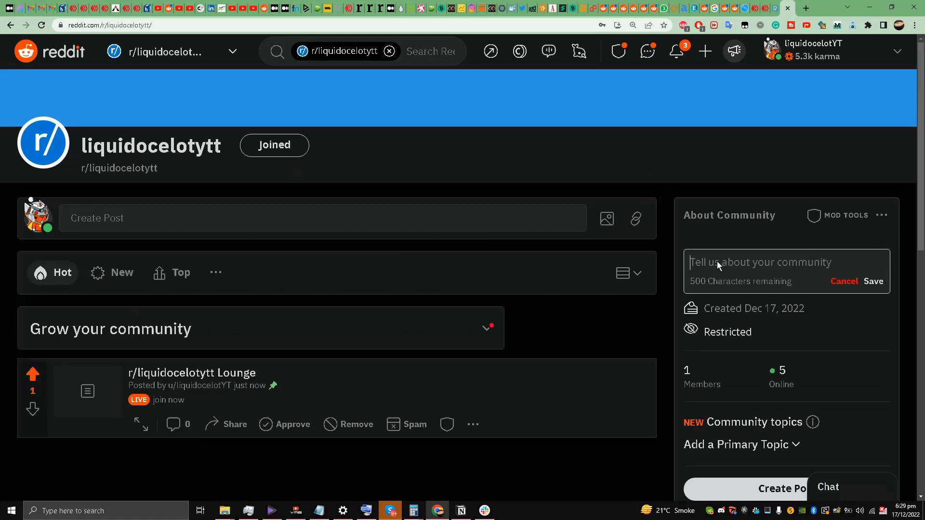
{"action": "type", "text": "All ab"}
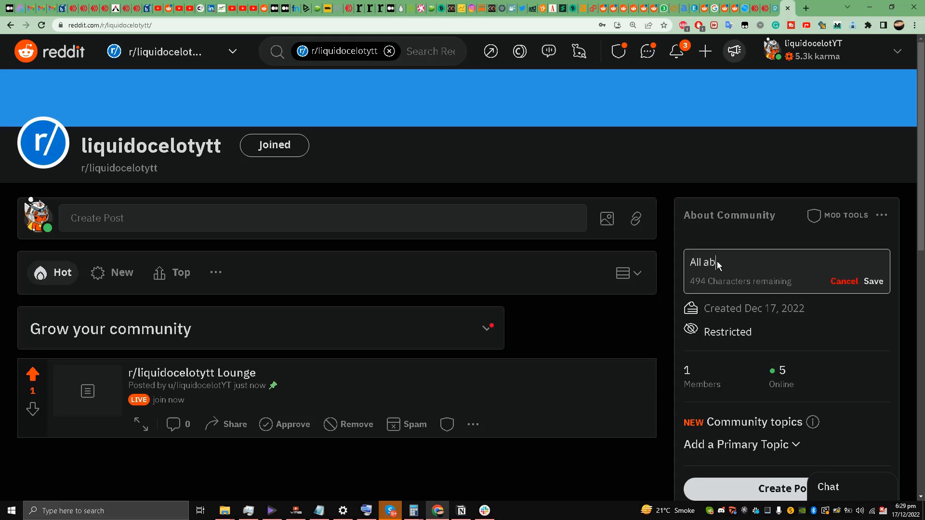
{"action": "type", "text": "out LiquidOcelot youtube channel"}
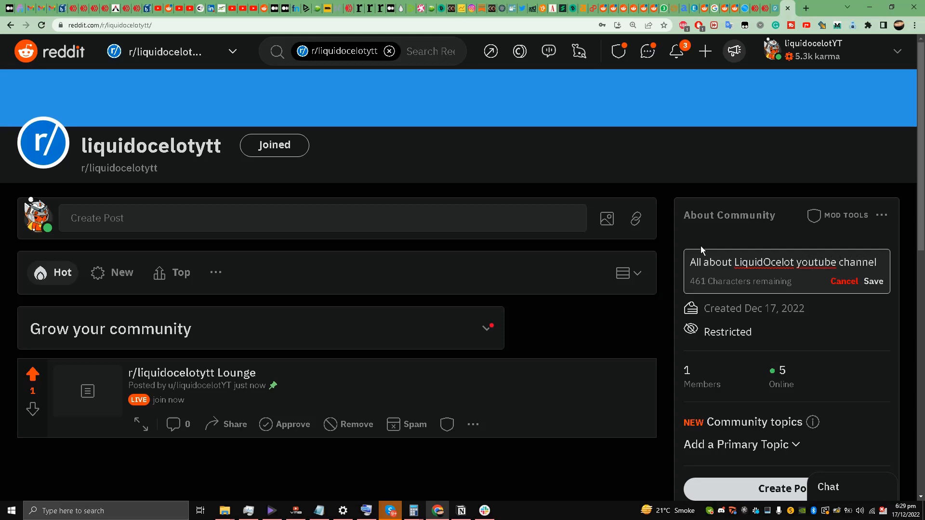
Switch to YouTube, copy the link address of the signed-in account's channel, and return to the Reddit community
{"action": "left_click", "coordinate": [254, 6]}
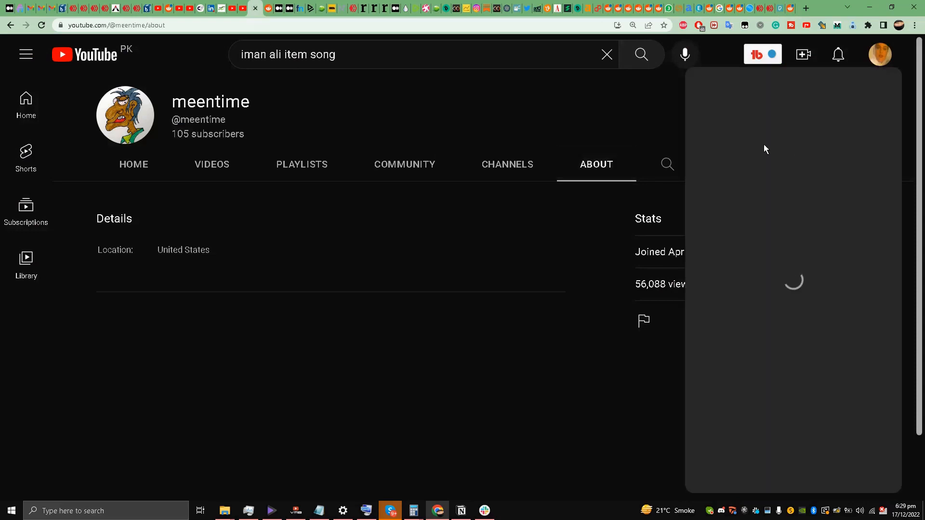
{"action": "right_click", "coordinate": [750, 151]}
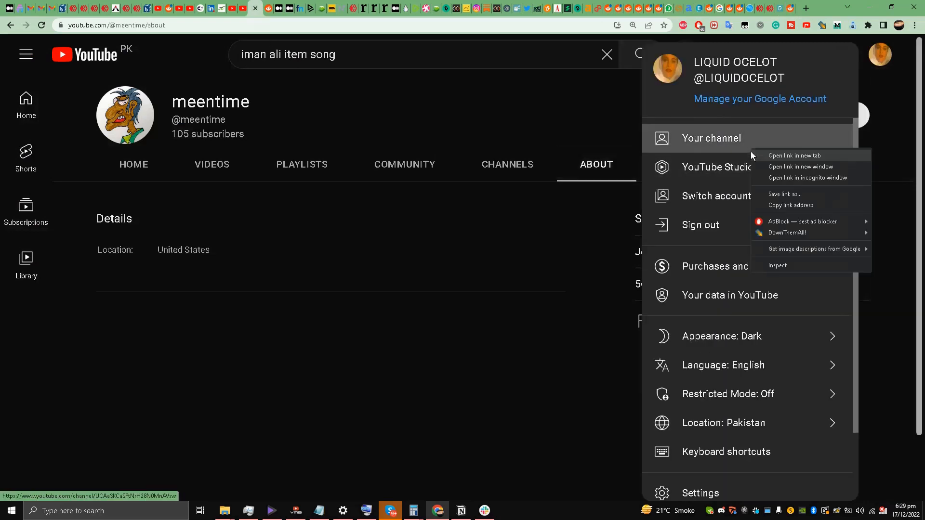
{"action": "left_click", "coordinate": [790, 205]}
{"action": "left_click", "coordinate": [789, 6]}
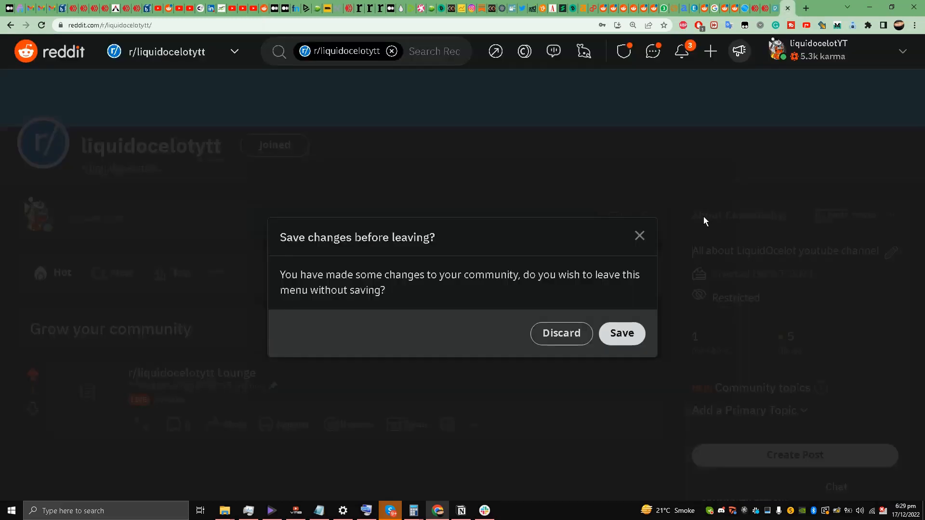
Save the description, append the copied YouTube channel link after "channel", and save it again
{"action": "left_click", "coordinate": [617, 340]}
{"action": "left_click", "coordinate": [883, 252]}
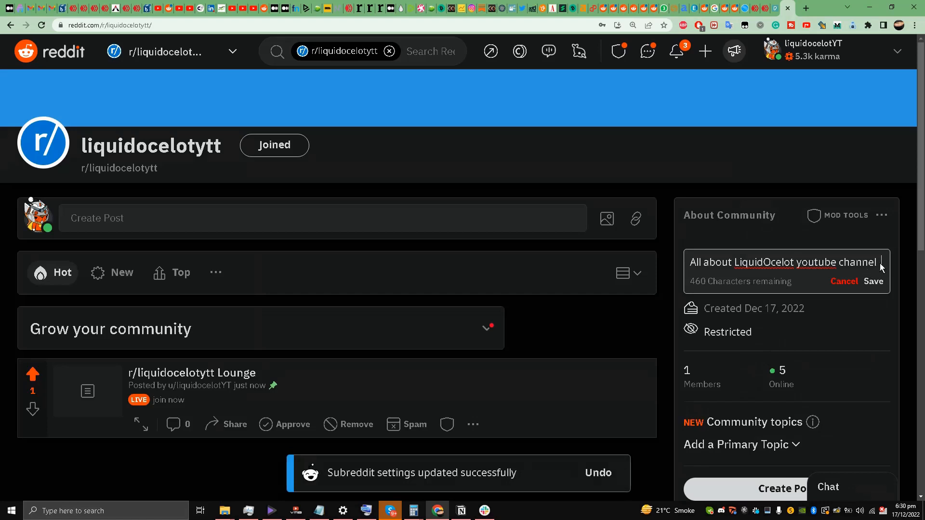
{"action": "right_click", "coordinate": [879, 262]}
{"action": "left_click", "coordinate": [853, 338]}
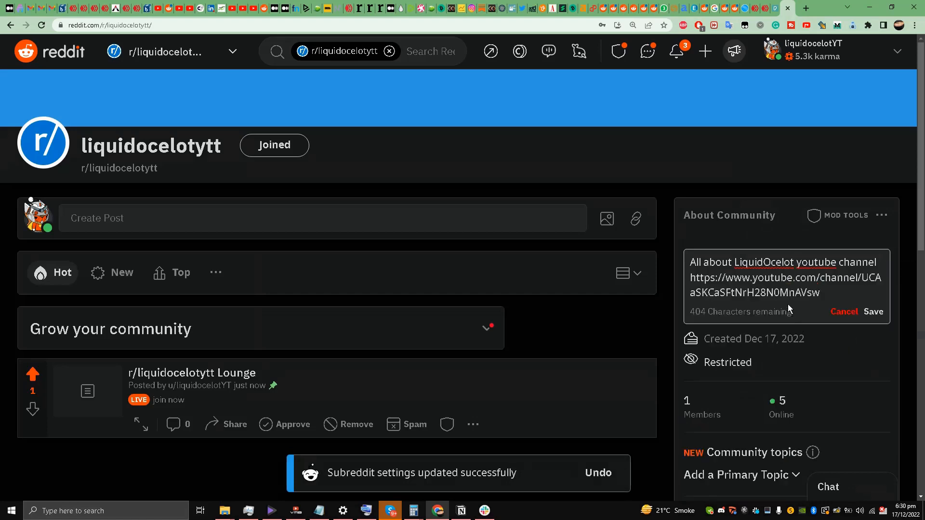
{"action": "left_click", "coordinate": [873, 312]}
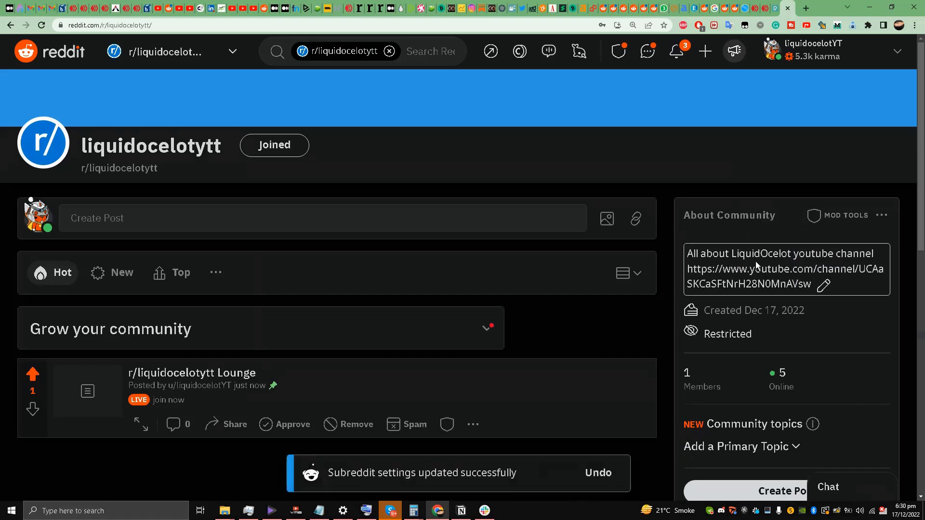
{"action": "scroll", "coordinate": [496, 369], "scroll_direction": "down", "scroll_amount": 2}
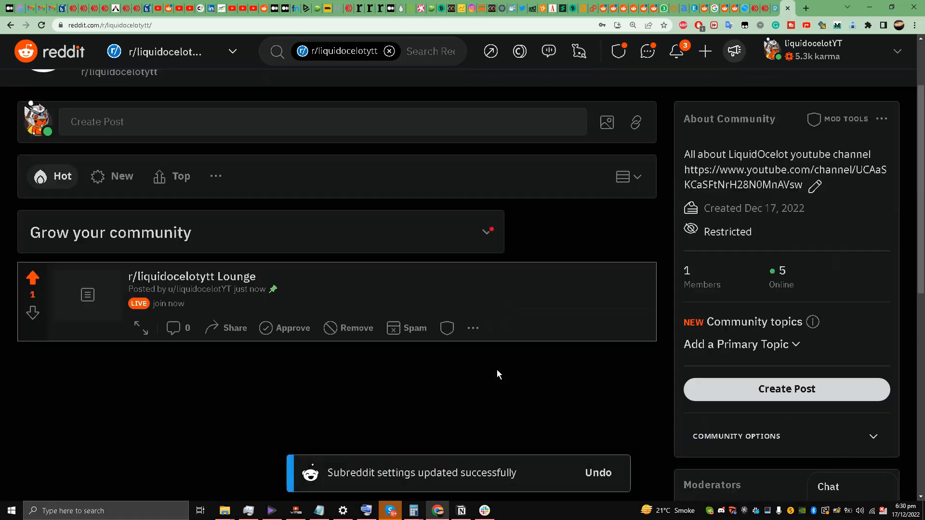
{"action": "scroll", "coordinate": [498, 369], "scroll_direction": "up", "scroll_amount": 1}
{"action": "scroll", "coordinate": [507, 354], "scroll_direction": "down", "scroll_amount": 4}
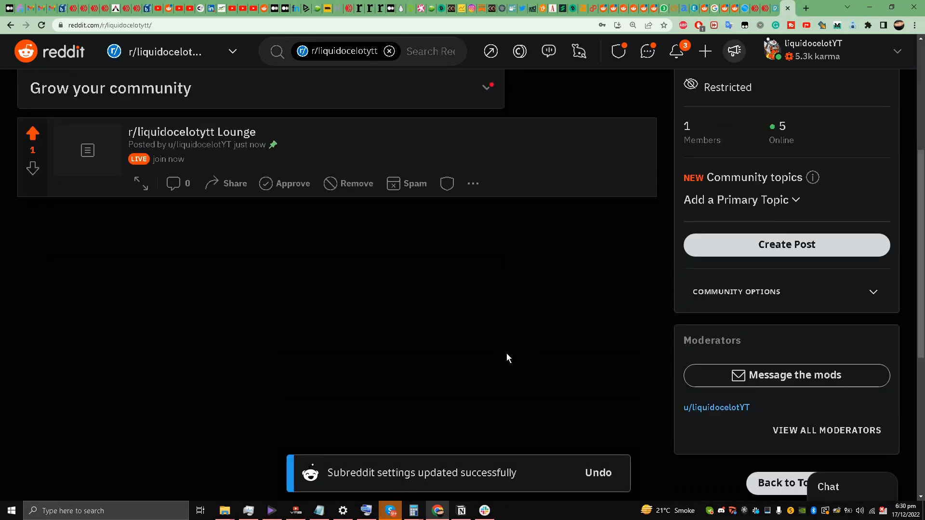
{"action": "scroll", "coordinate": [506, 354], "scroll_direction": "up", "scroll_amount": 4}
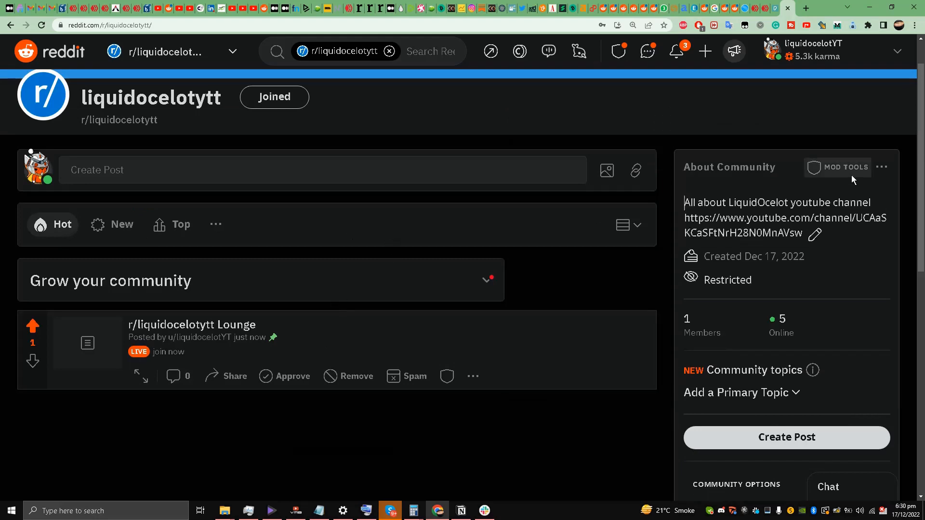
{"action": "left_click", "coordinate": [882, 167]}
{"action": "left_click", "coordinate": [880, 167]}
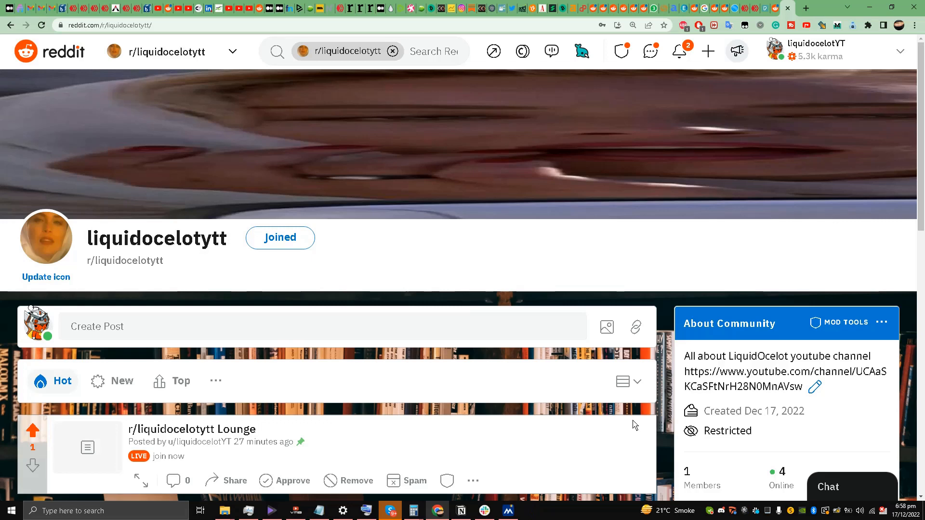
Look through the sections of the community's mod tools and open the community appearance settings
{"action": "scroll", "coordinate": [842, 416], "scroll_direction": "down", "scroll_amount": 3}
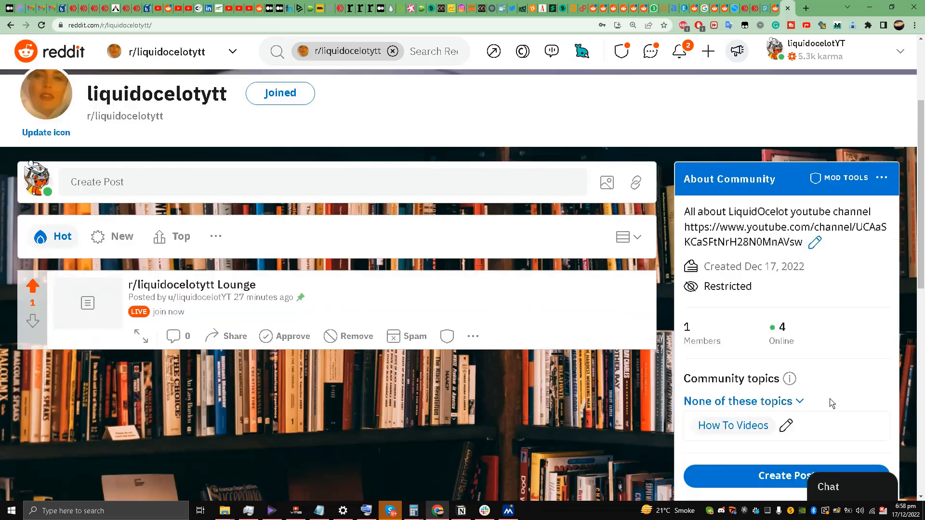
{"action": "left_click", "coordinate": [846, 179]}
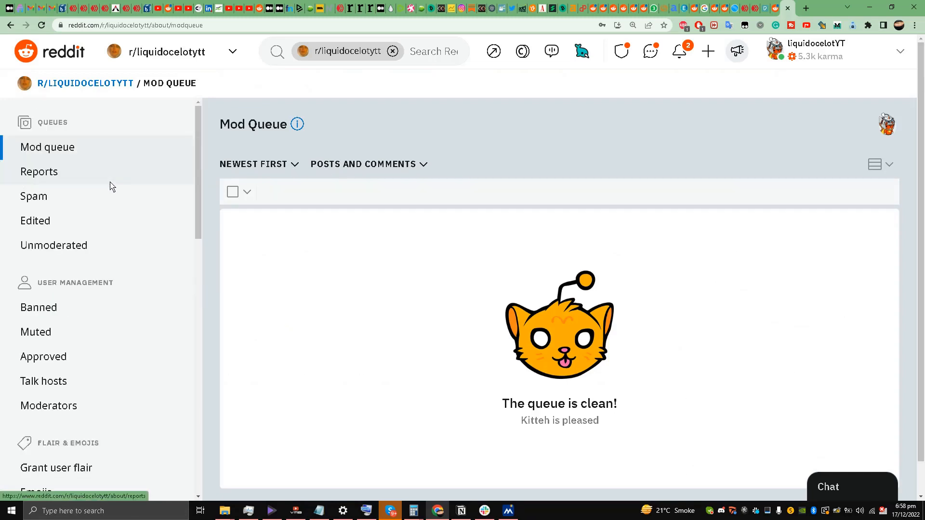
{"action": "scroll", "coordinate": [92, 195], "scroll_direction": "down", "scroll_amount": 4}
{"action": "scroll", "coordinate": [91, 192], "scroll_direction": "down", "scroll_amount": 3}
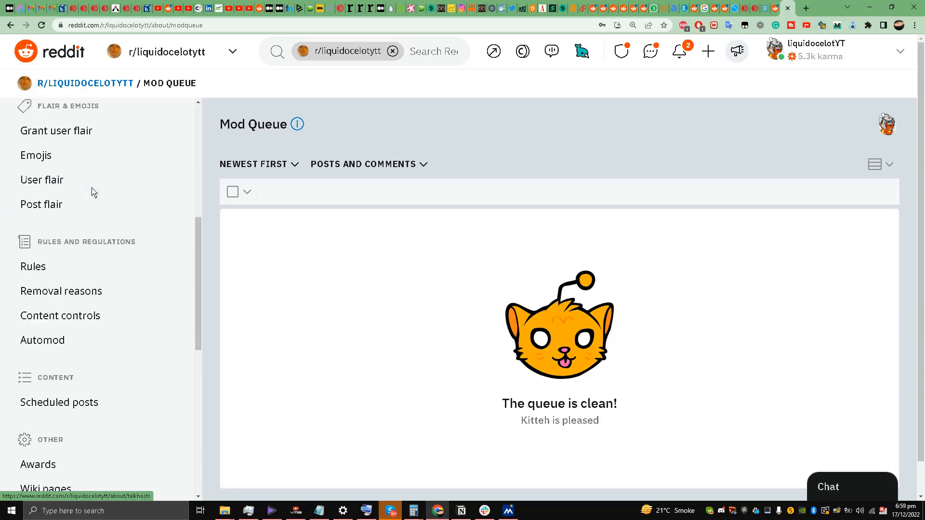
{"action": "scroll", "coordinate": [94, 192], "scroll_direction": "up", "scroll_amount": 7}
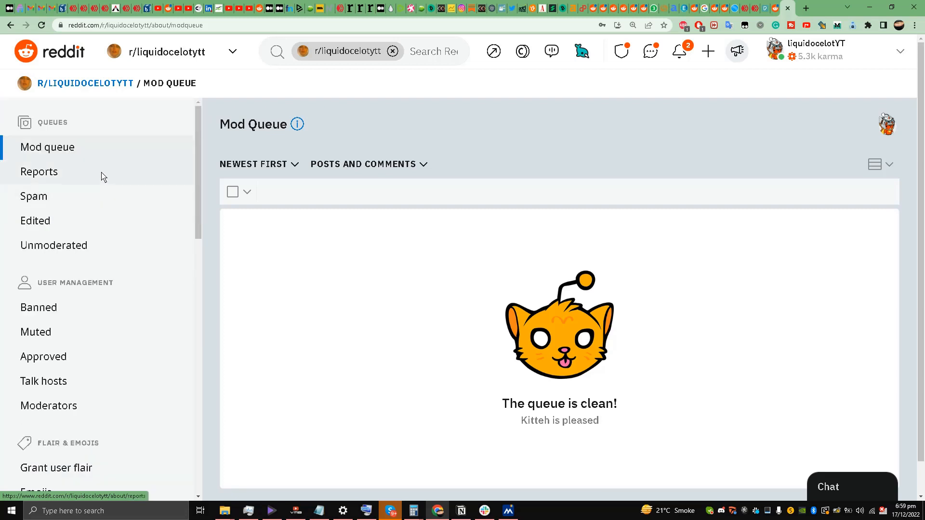
{"action": "scroll", "coordinate": [101, 173], "scroll_direction": "down", "scroll_amount": 6}
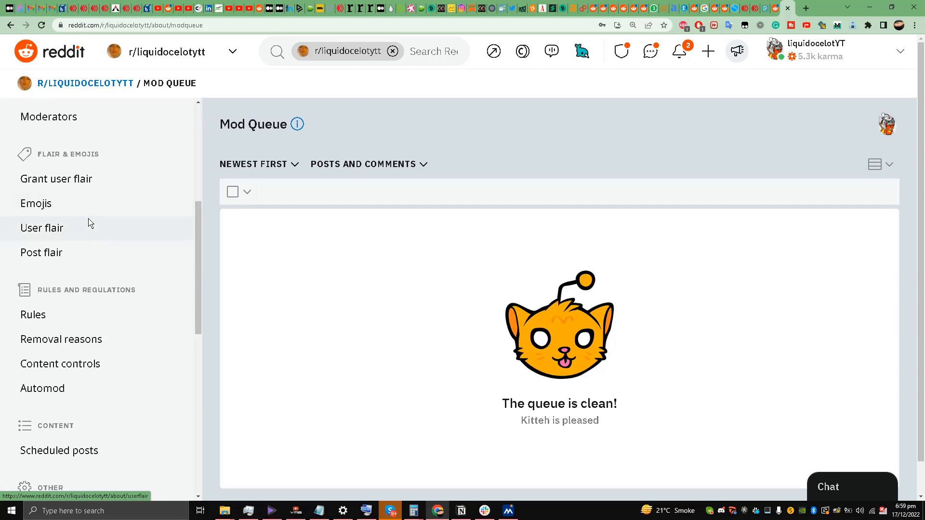
{"action": "scroll", "coordinate": [94, 247], "scroll_direction": "down", "scroll_amount": 1}
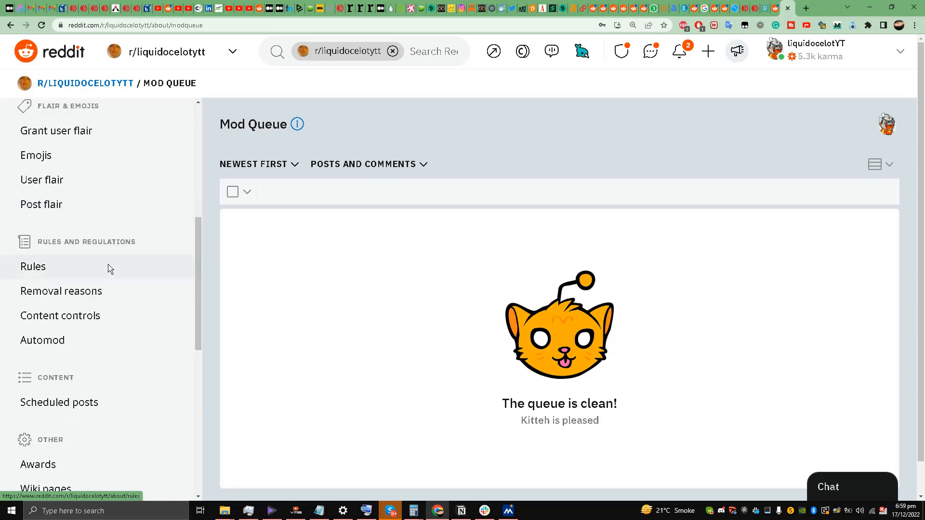
{"action": "scroll", "coordinate": [104, 265], "scroll_direction": "down", "scroll_amount": 4}
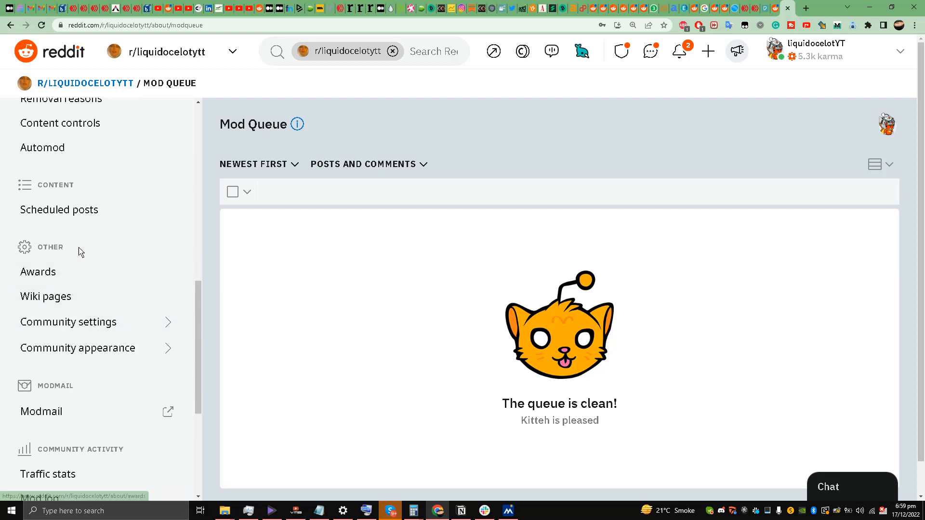
{"action": "left_click", "coordinate": [91, 355]}
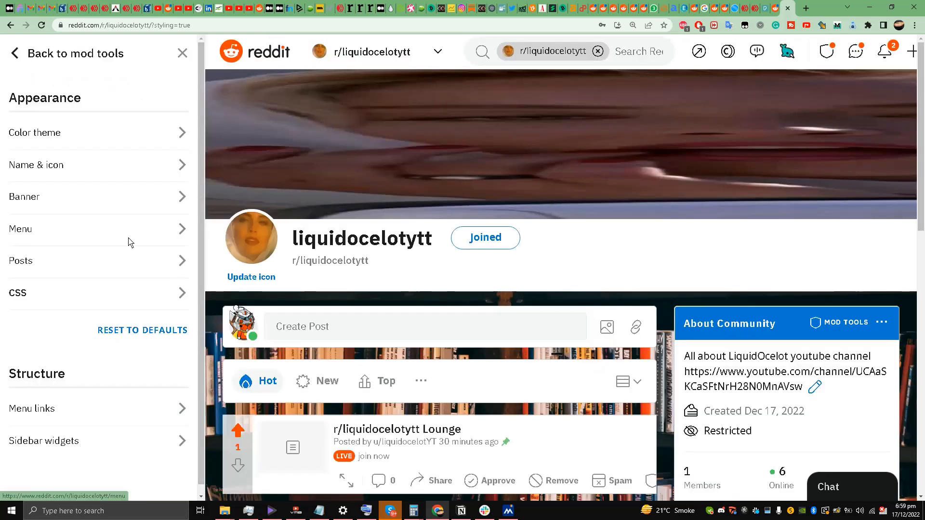
Review the Name & icon settings and the banner's height, background colour and image options
{"action": "left_click", "coordinate": [52, 169]}
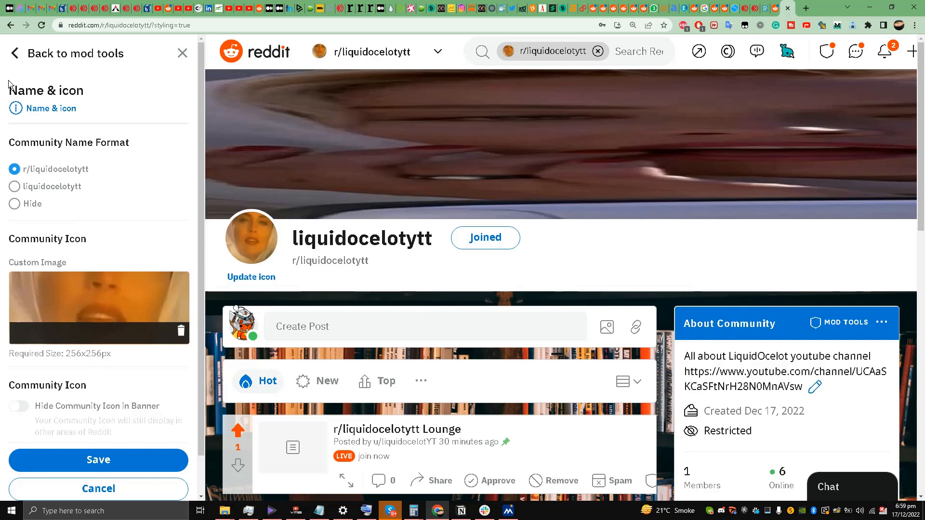
{"action": "left_click", "coordinate": [16, 54]}
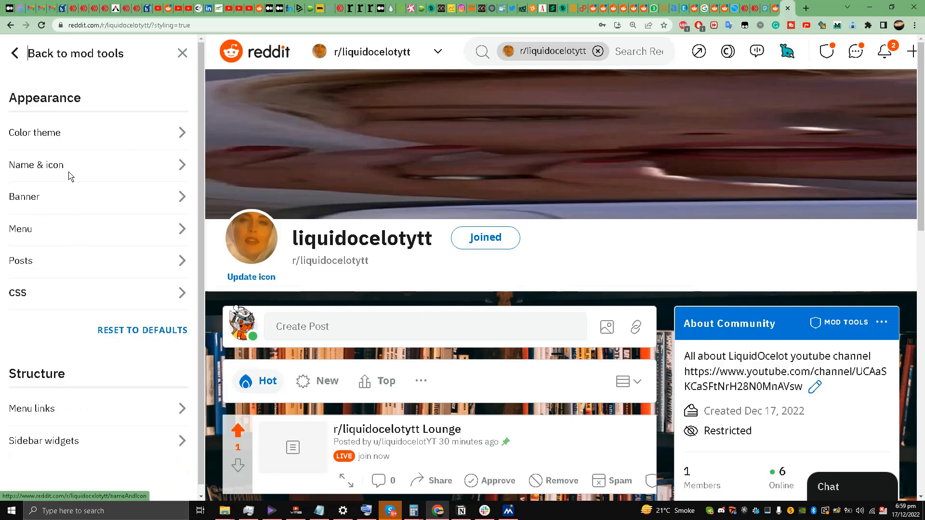
{"action": "left_click", "coordinate": [70, 197]}
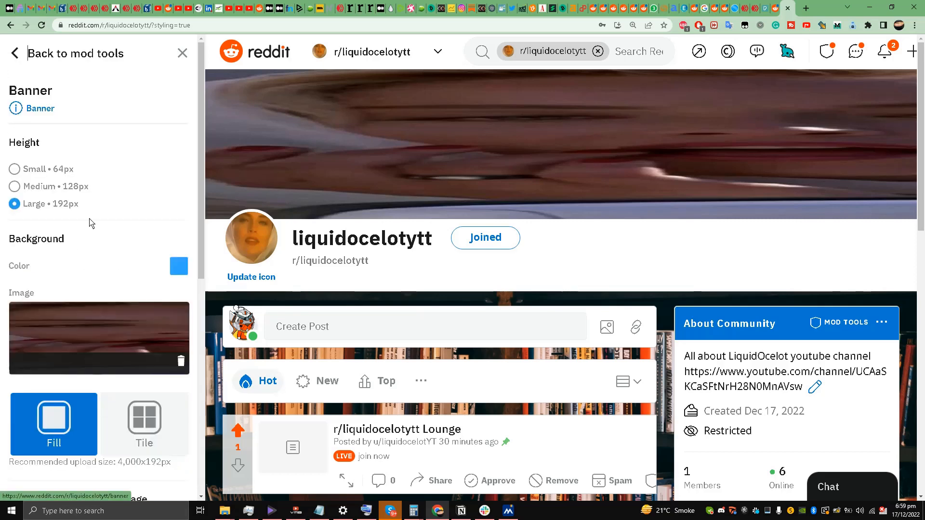
{"action": "scroll", "coordinate": [74, 238], "scroll_direction": "down", "scroll_amount": 3}
{"action": "scroll", "coordinate": [72, 246], "scroll_direction": "up", "scroll_amount": 3}
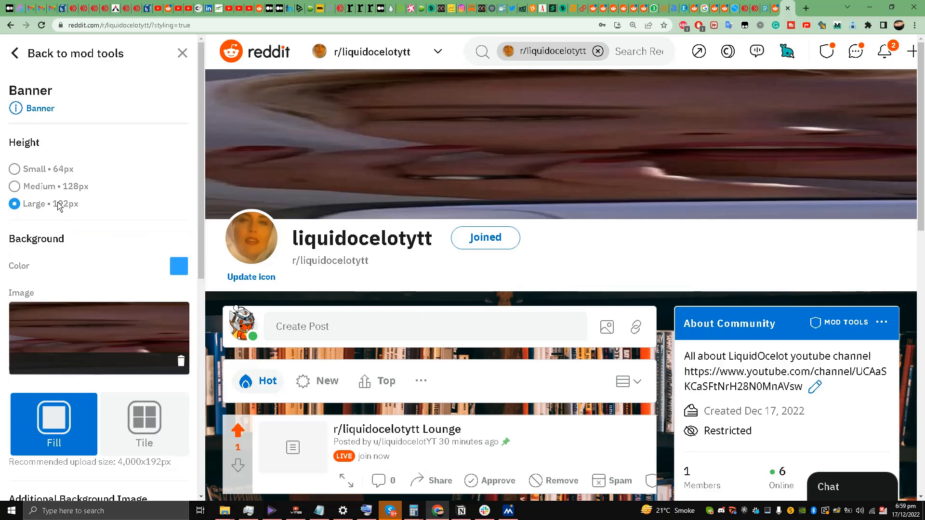
{"action": "scroll", "coordinate": [64, 235], "scroll_direction": "down", "scroll_amount": 3}
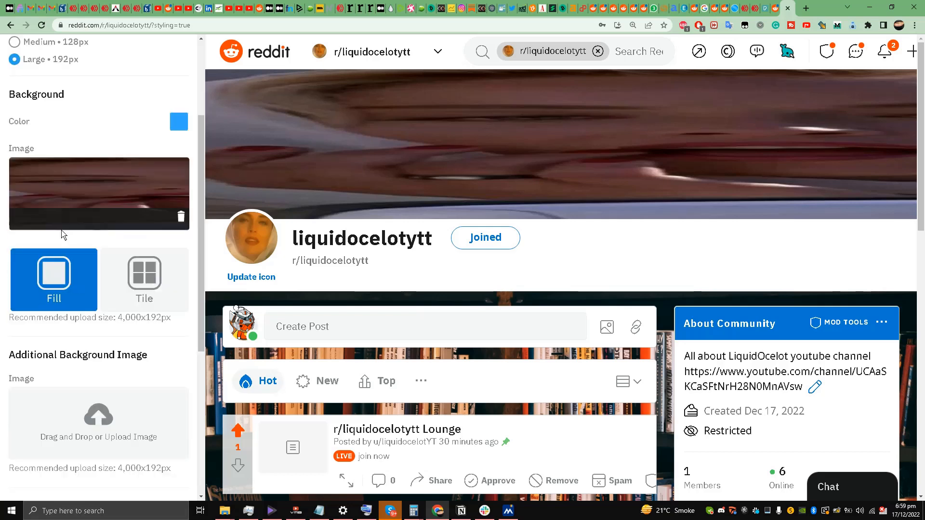
{"action": "scroll", "coordinate": [60, 305], "scroll_direction": "up", "scroll_amount": 3}
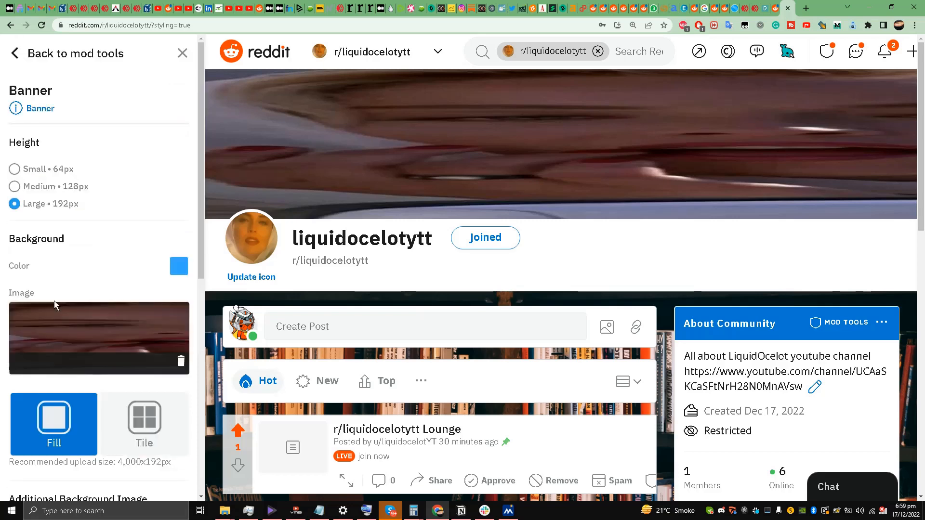
Review the banner's fill options, additional background image and mobile banner image settings, and return to the appearance overview
{"action": "scroll", "coordinate": [56, 220], "scroll_direction": "down", "scroll_amount": 4}
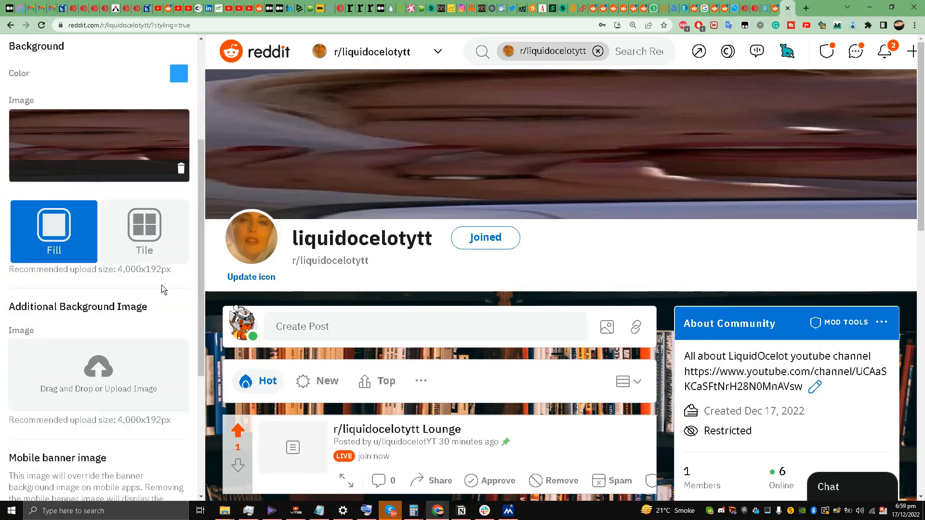
{"action": "scroll", "coordinate": [143, 285], "scroll_direction": "up", "scroll_amount": 2}
{"action": "scroll", "coordinate": [140, 249], "scroll_direction": "up", "scroll_amount": 2}
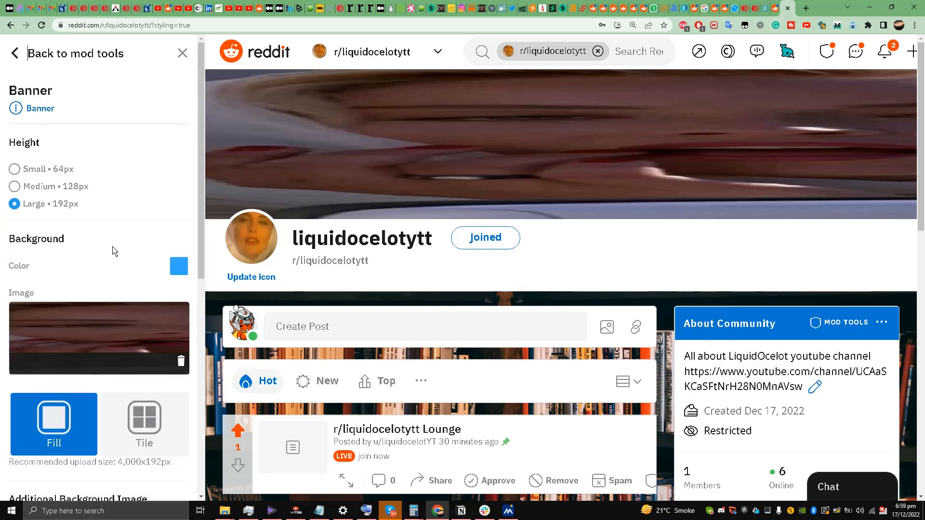
{"action": "scroll", "coordinate": [114, 250], "scroll_direction": "down", "scroll_amount": 3}
{"action": "scroll", "coordinate": [113, 245], "scroll_direction": "up", "scroll_amount": 3}
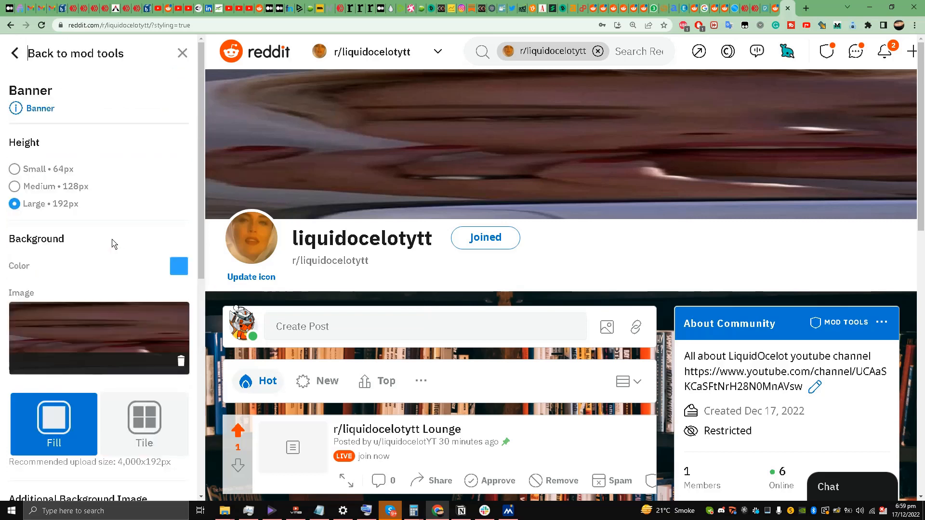
{"action": "left_click", "coordinate": [16, 53]}
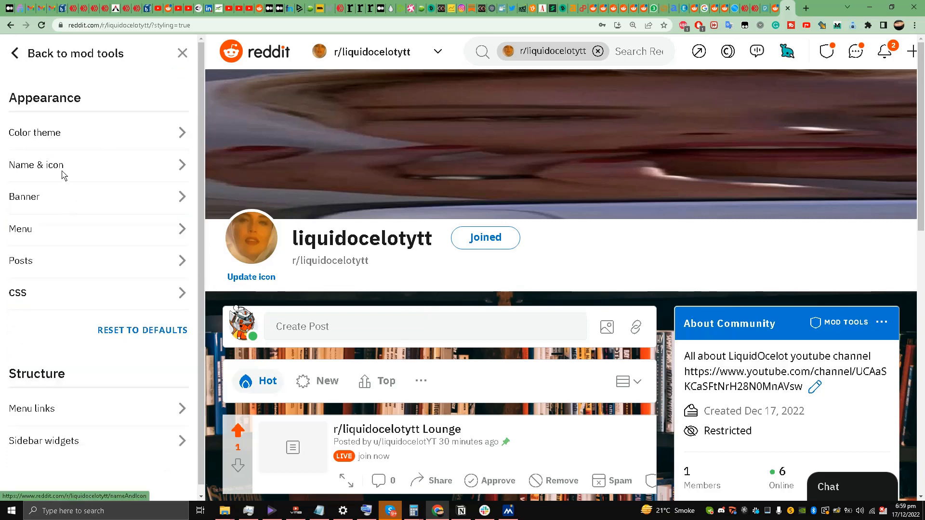
Examine the Color theme's base and highlight colours and body background options, and check the background image in the community preview
{"action": "left_click", "coordinate": [71, 140]}
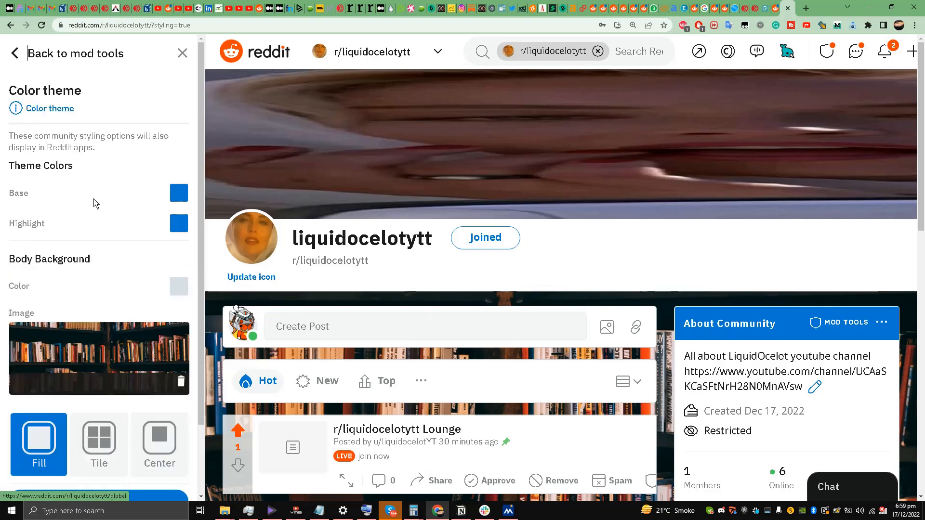
{"action": "scroll", "coordinate": [74, 236], "scroll_direction": "down", "scroll_amount": 2}
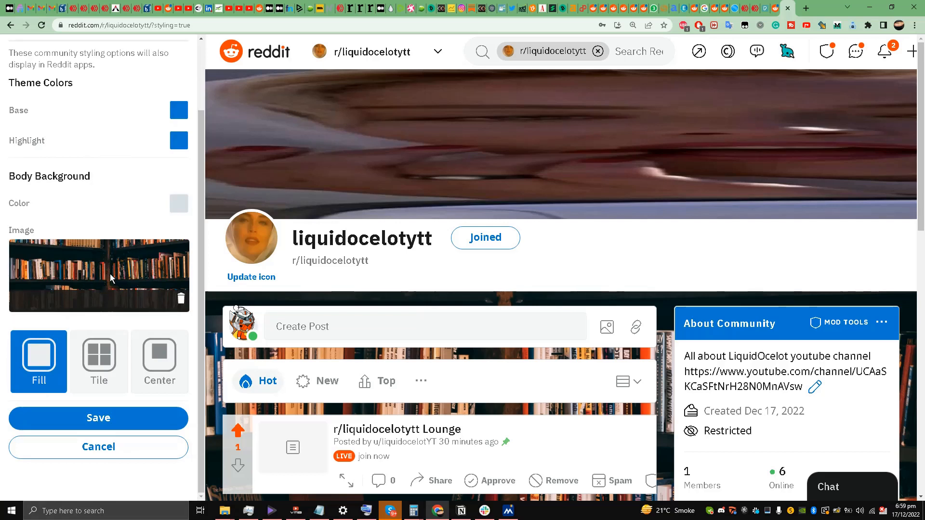
{"action": "scroll", "coordinate": [101, 310], "scroll_direction": "down", "scroll_amount": 2}
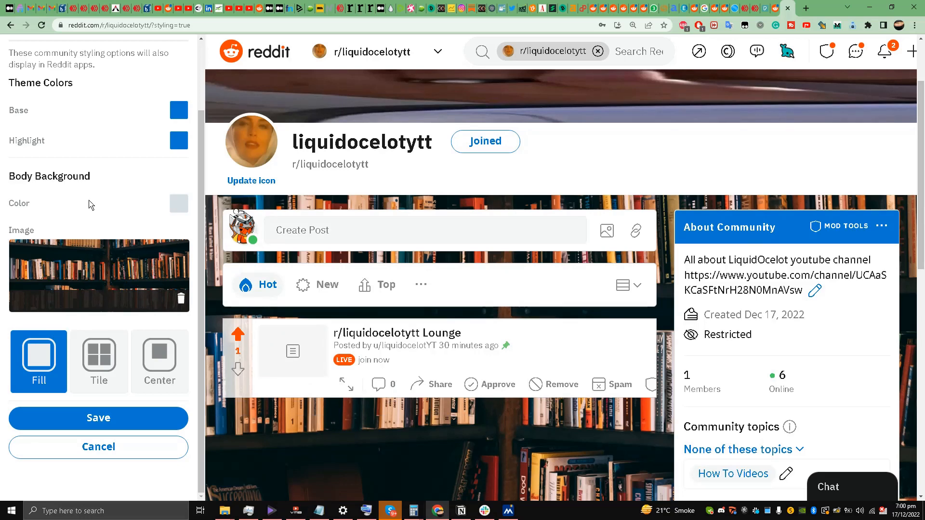
{"action": "scroll", "coordinate": [90, 200], "scroll_direction": "up", "scroll_amount": 2}
Leave the appearance settings and the mod tools, and return to the r/liquidocelotytt community page
{"action": "left_click", "coordinate": [13, 54]}
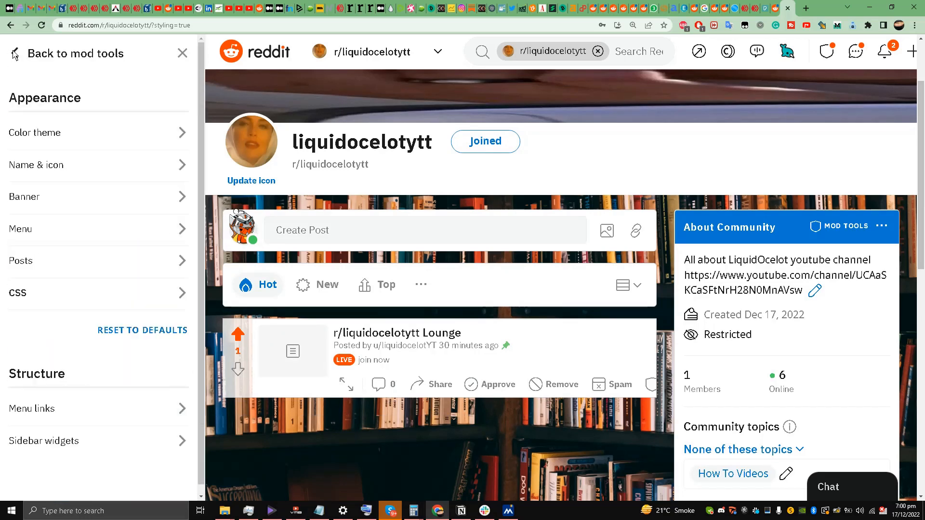
{"action": "left_click", "coordinate": [14, 54]}
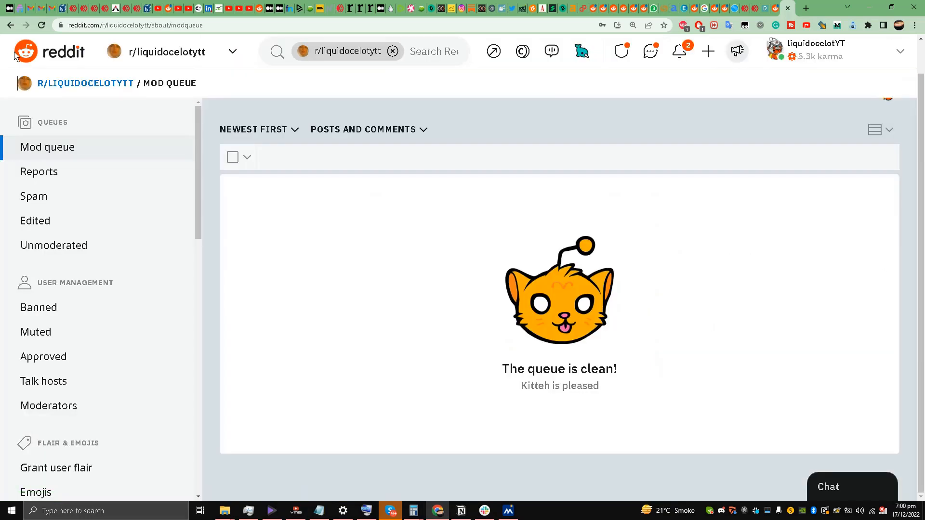
{"action": "left_click", "coordinate": [62, 84]}
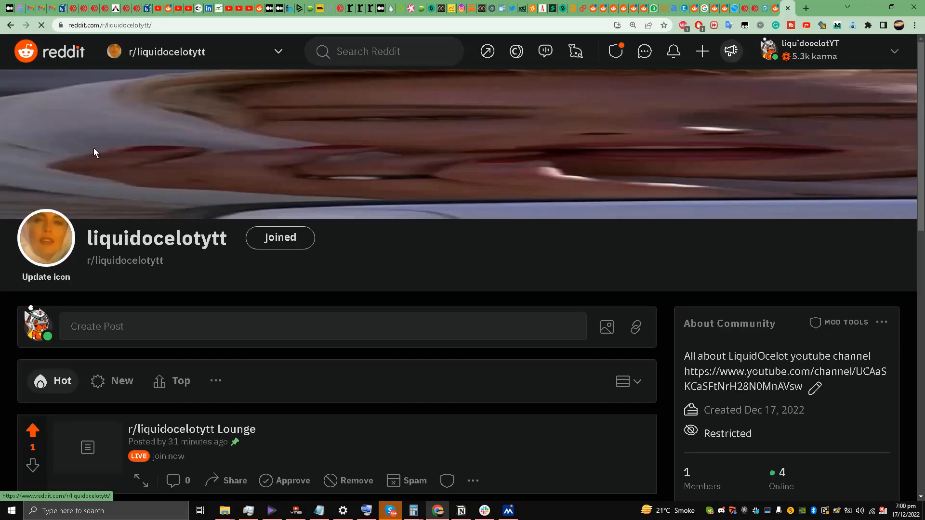
Look over the community page, including its banner, pinned lounge post, About Community description and community topics
{"action": "scroll", "coordinate": [169, 173], "scroll_direction": "down", "scroll_amount": 1}
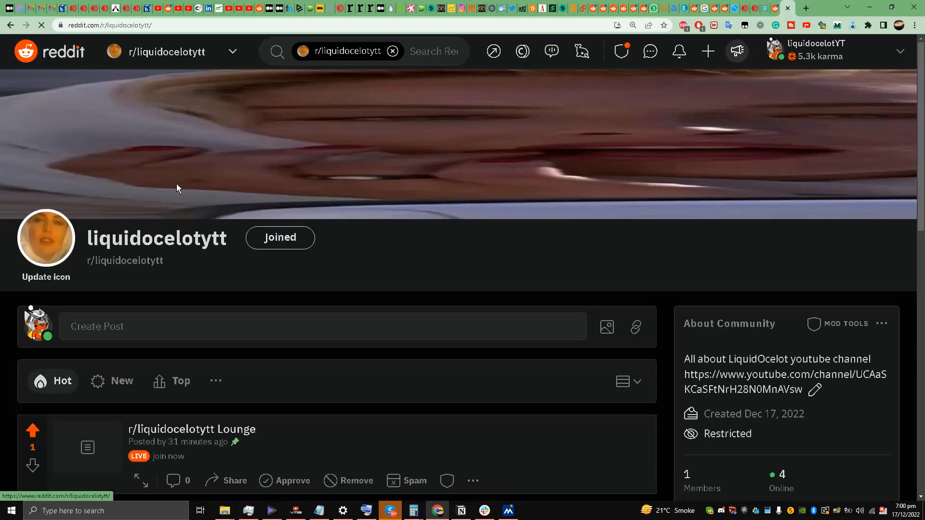
{"action": "scroll", "coordinate": [178, 188], "scroll_direction": "down", "scroll_amount": 4}
{"action": "scroll", "coordinate": [186, 191], "scroll_direction": "up", "scroll_amount": 4}
{"action": "scroll", "coordinate": [462, 209], "scroll_direction": "down", "scroll_amount": 5}
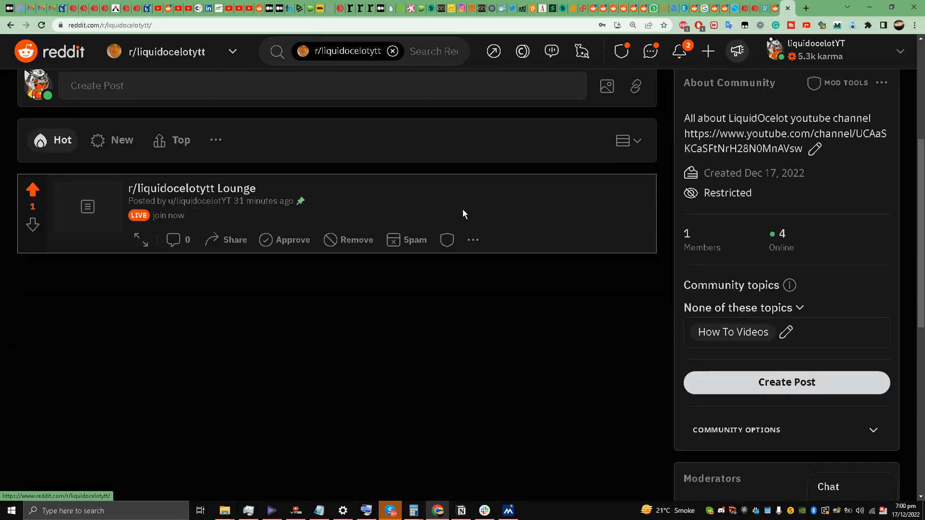
{"action": "scroll", "coordinate": [168, 270], "scroll_direction": "up", "scroll_amount": 4}
{"action": "scroll", "coordinate": [459, 240], "scroll_direction": "down", "scroll_amount": 3}
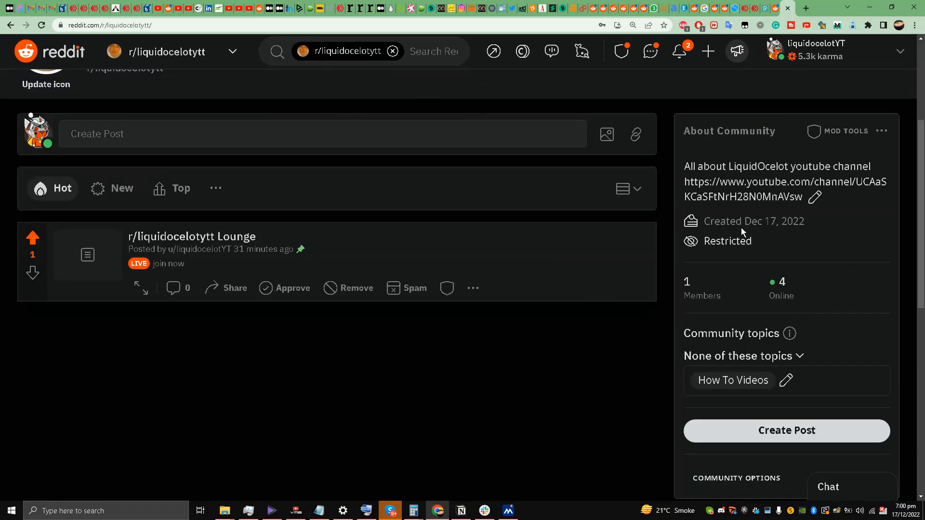
{"action": "scroll", "coordinate": [416, 281], "scroll_direction": "up", "scroll_amount": 3}
{"action": "scroll", "coordinate": [416, 281], "scroll_direction": "down", "scroll_amount": 4}
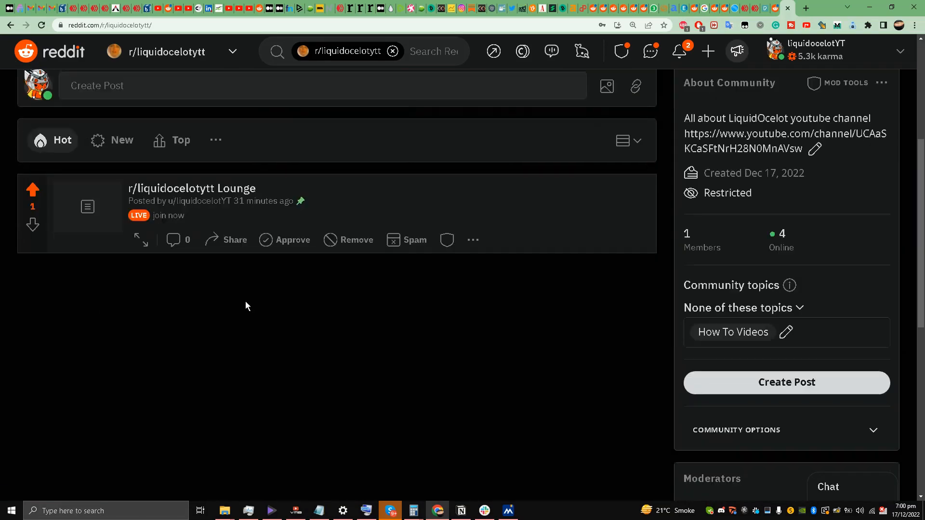
{"action": "scroll", "coordinate": [237, 240], "scroll_direction": "up", "scroll_amount": 5}
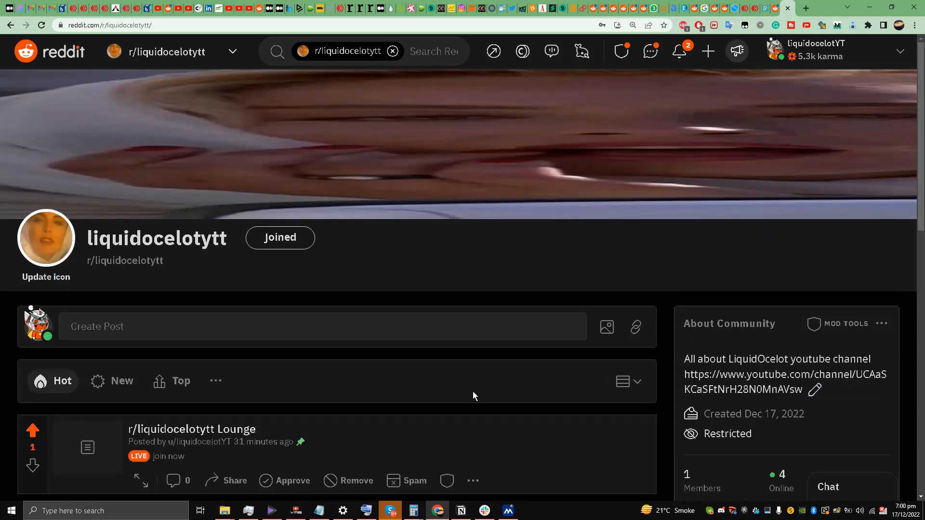
{"action": "scroll", "coordinate": [273, 369], "scroll_direction": "down", "scroll_amount": 5}
{"action": "scroll", "coordinate": [164, 327], "scroll_direction": "up", "scroll_amount": 5}
{"action": "scroll", "coordinate": [347, 337], "scroll_direction": "down", "scroll_amount": 6}
{"action": "scroll", "coordinate": [352, 285], "scroll_direction": "up", "scroll_amount": 5}
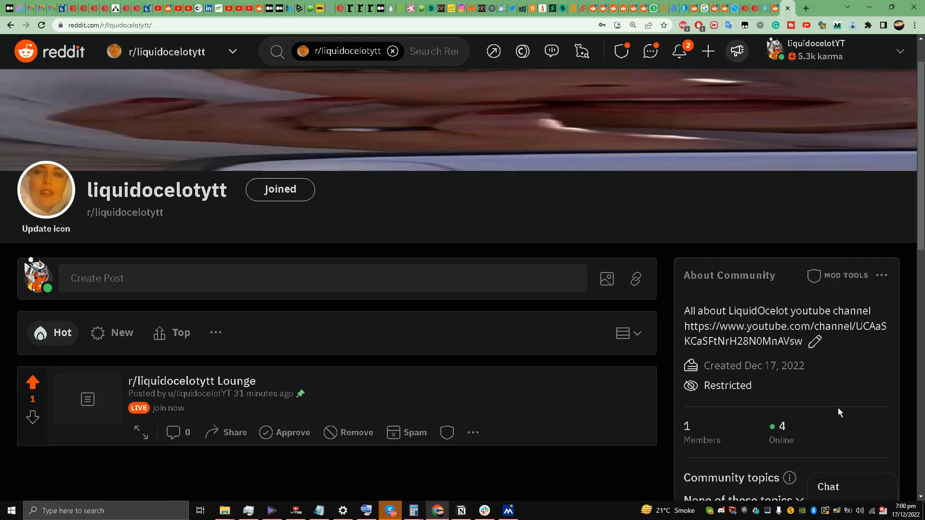
{"action": "left_click", "coordinate": [744, 509]}
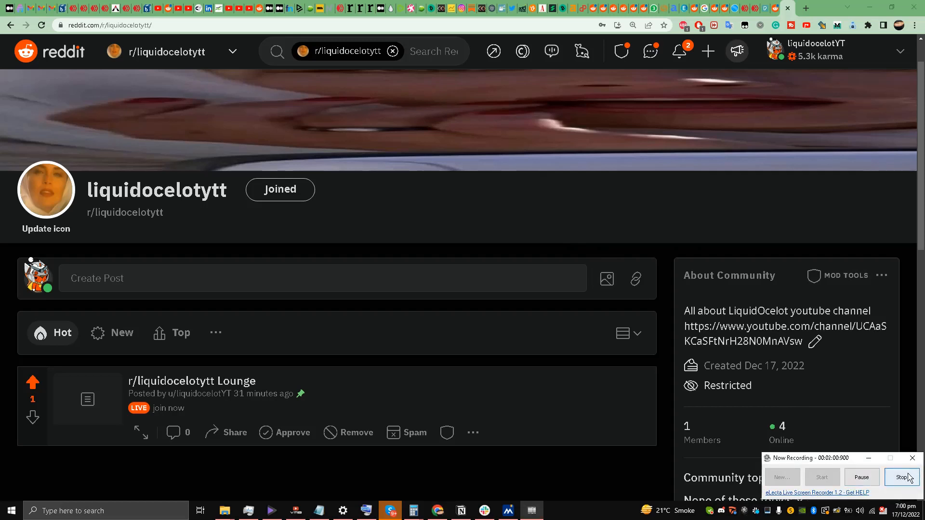
{"action": "left_click", "coordinate": [908, 478]}
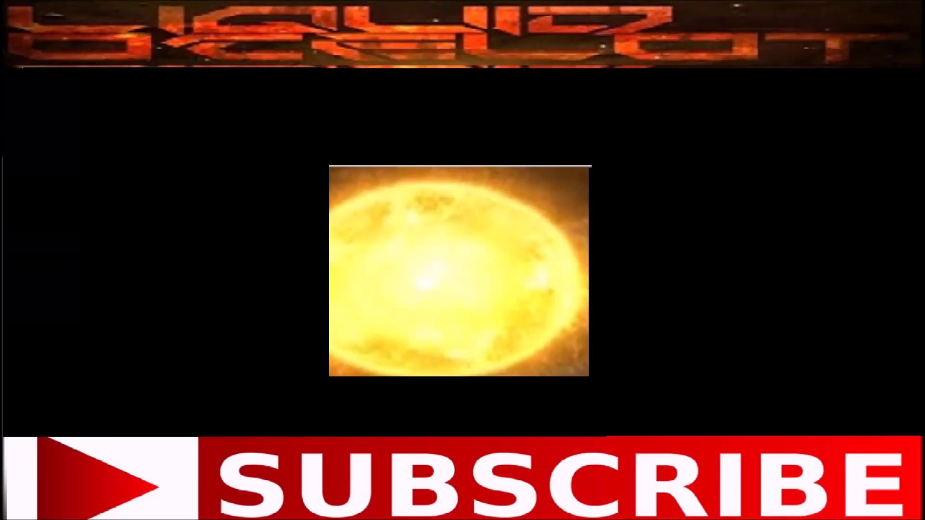